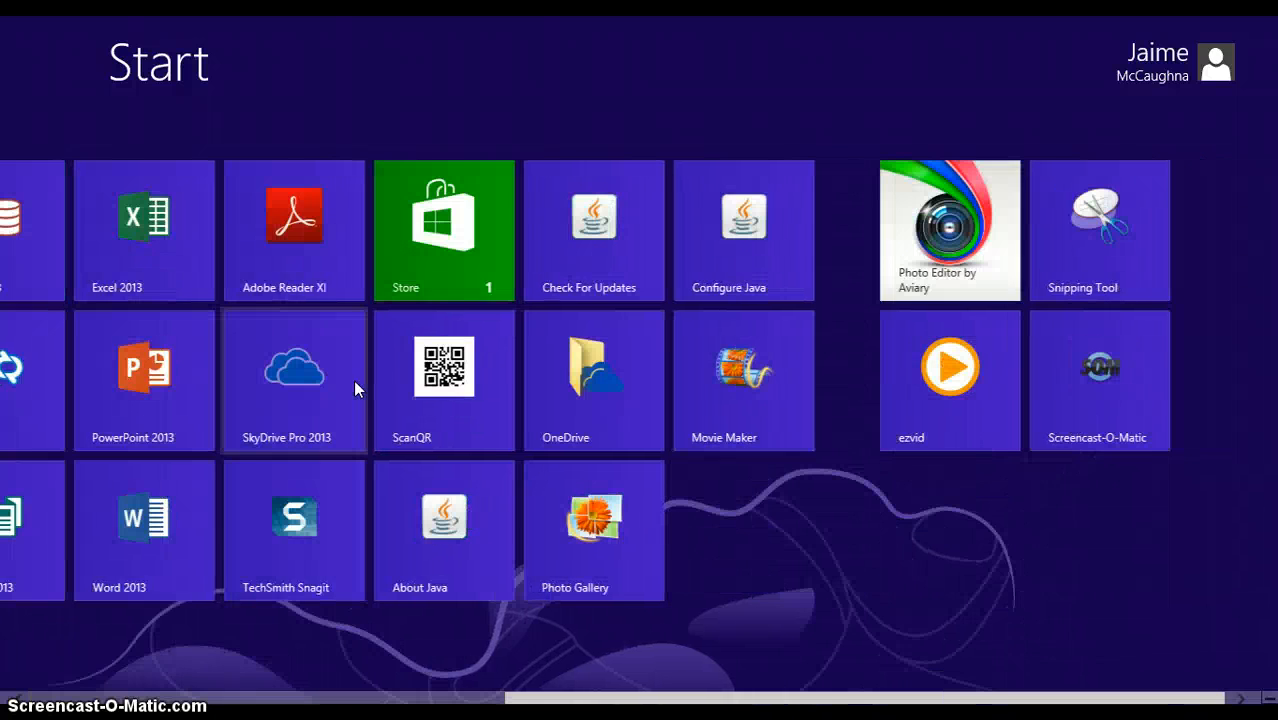
- Search the installed apps for "control", open Control Panel and go to Devices and Printers
key(super+c)
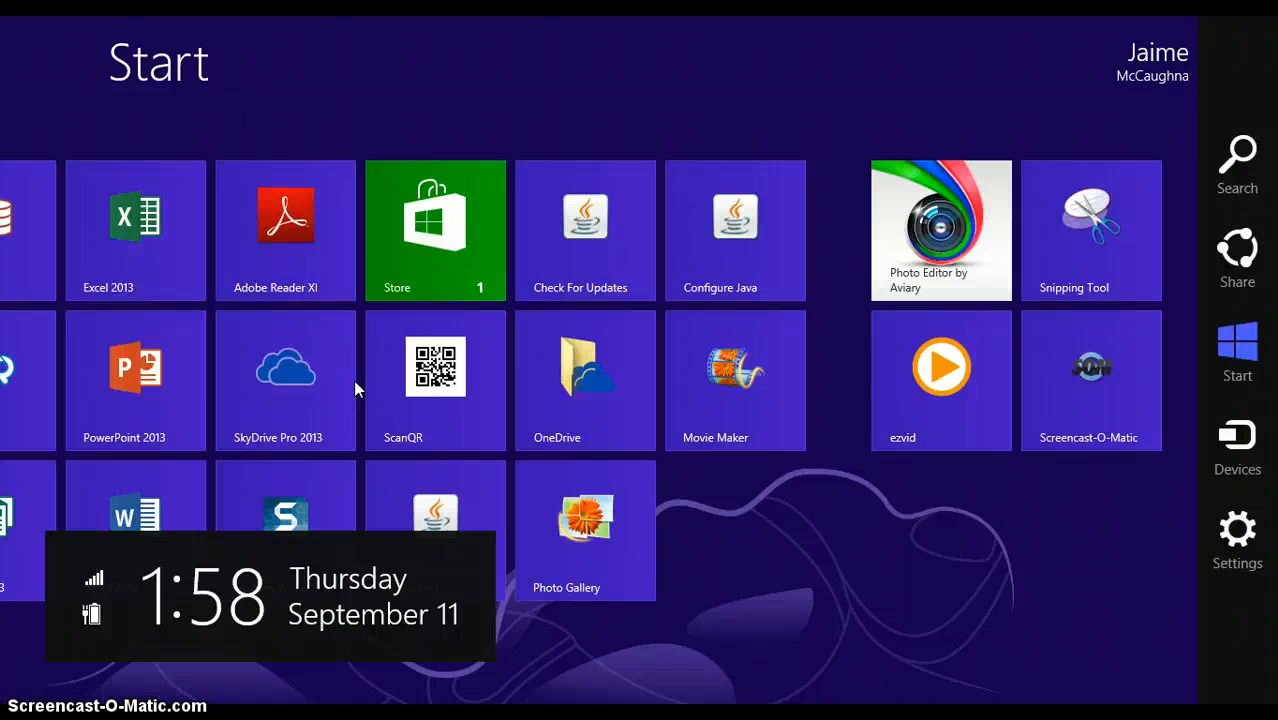
key(super+q)
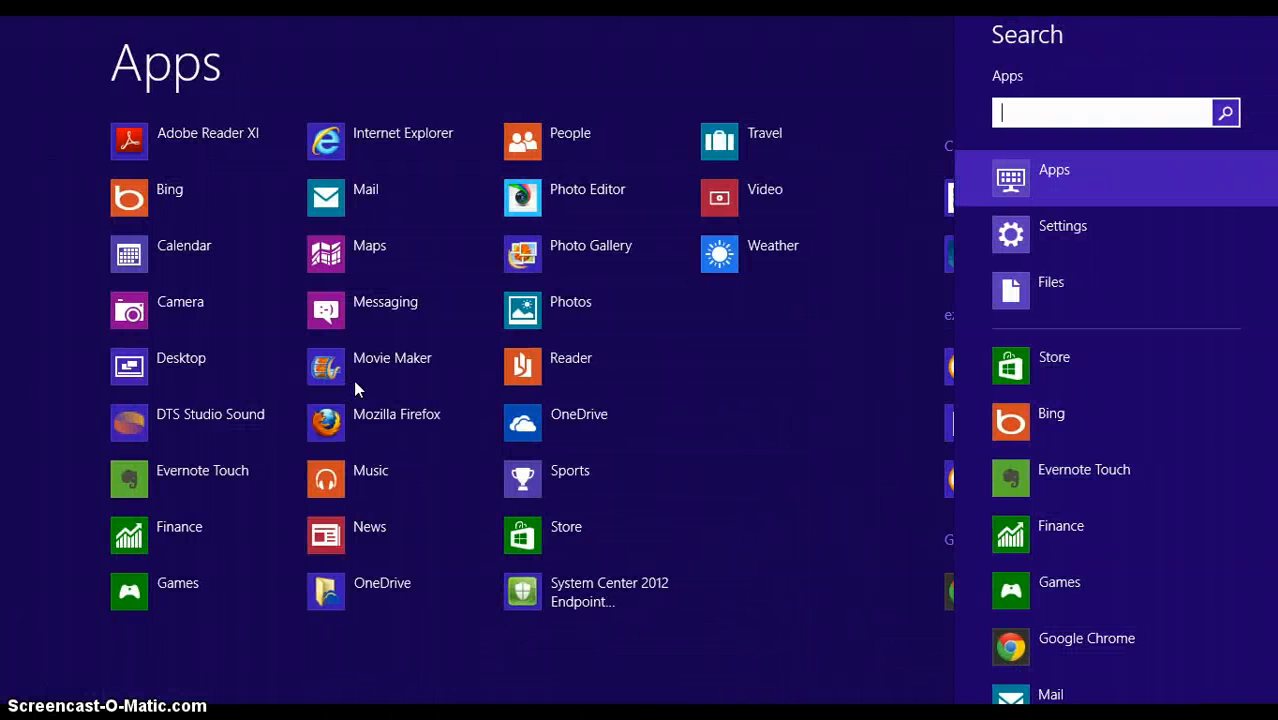
text(control)
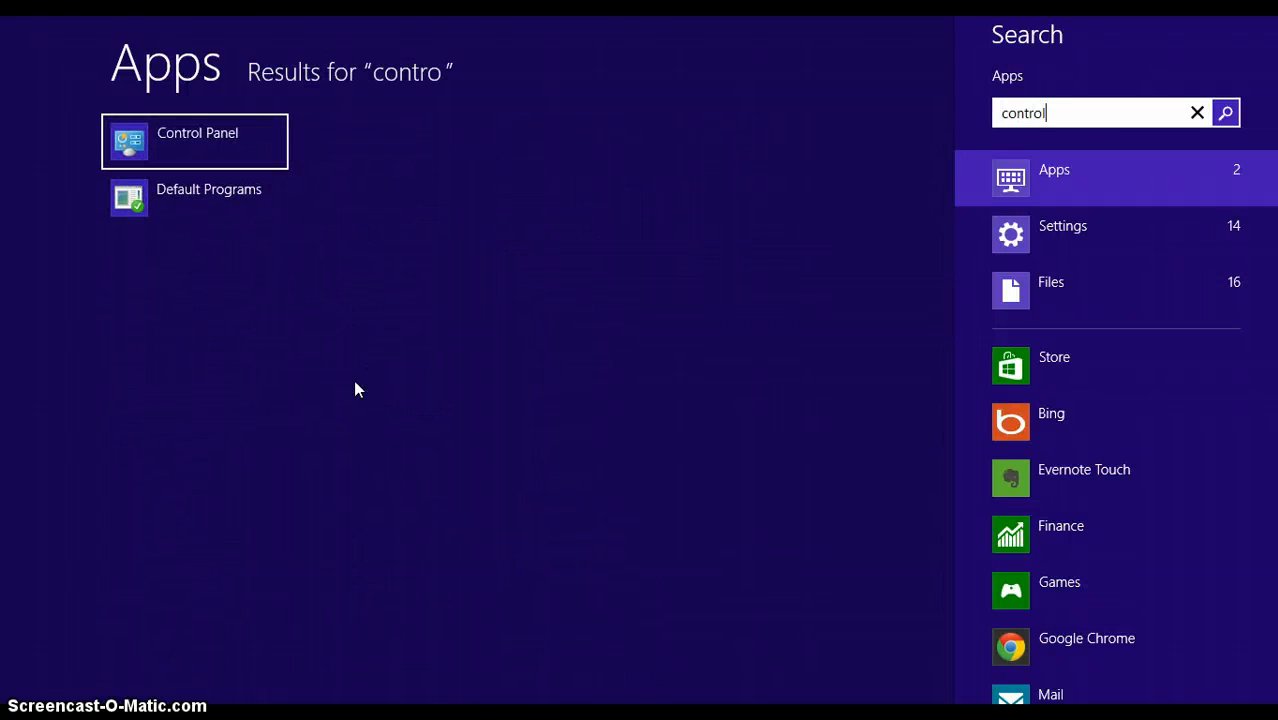
click(172, 163)
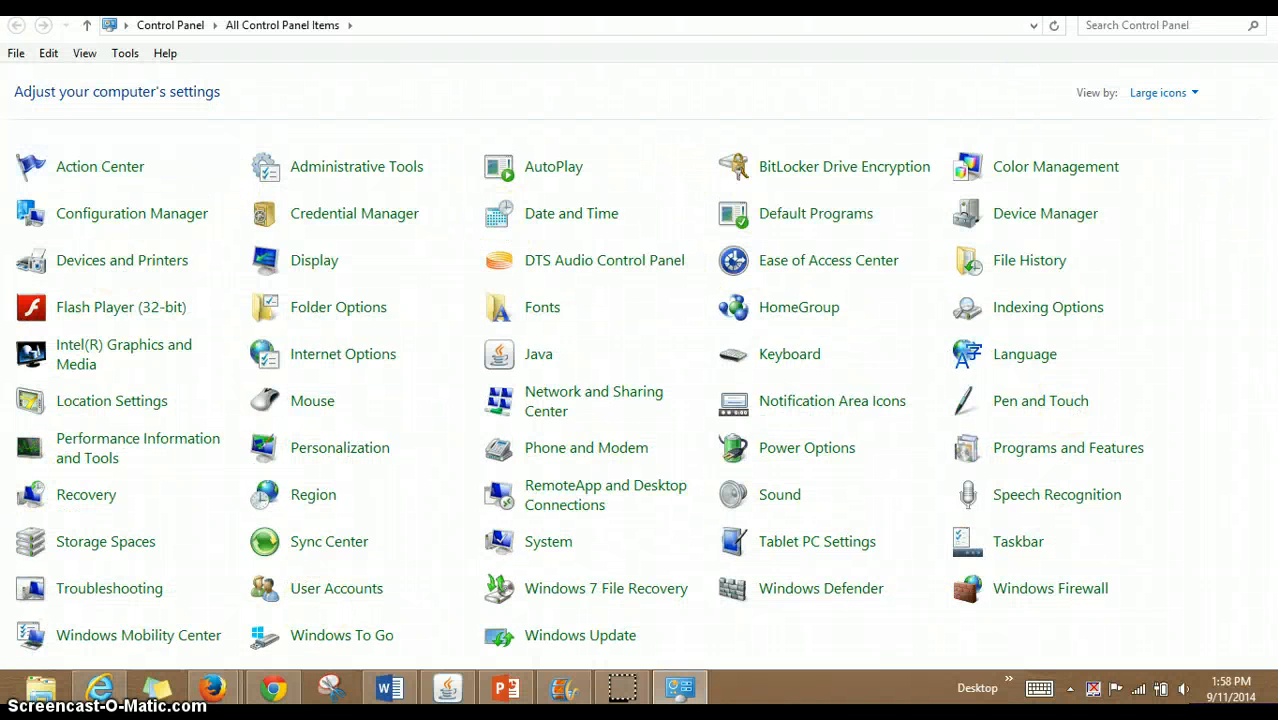
click(1141, 249)
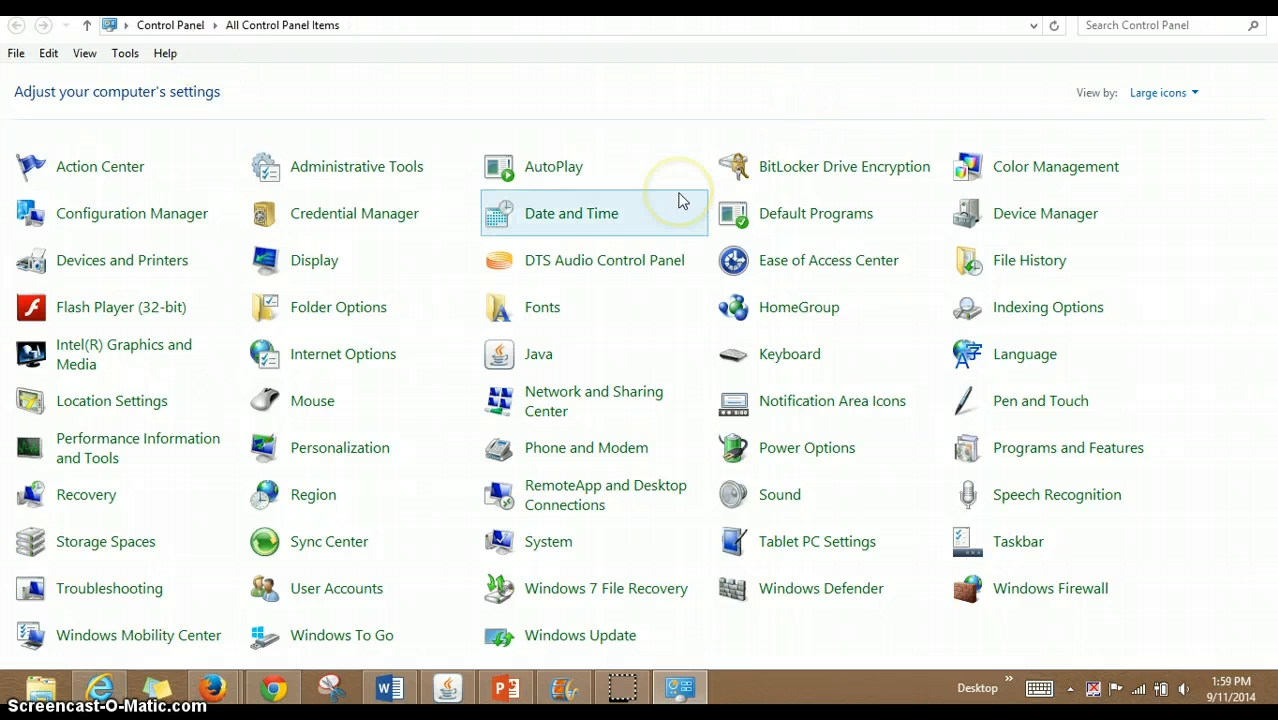
click(91, 264)
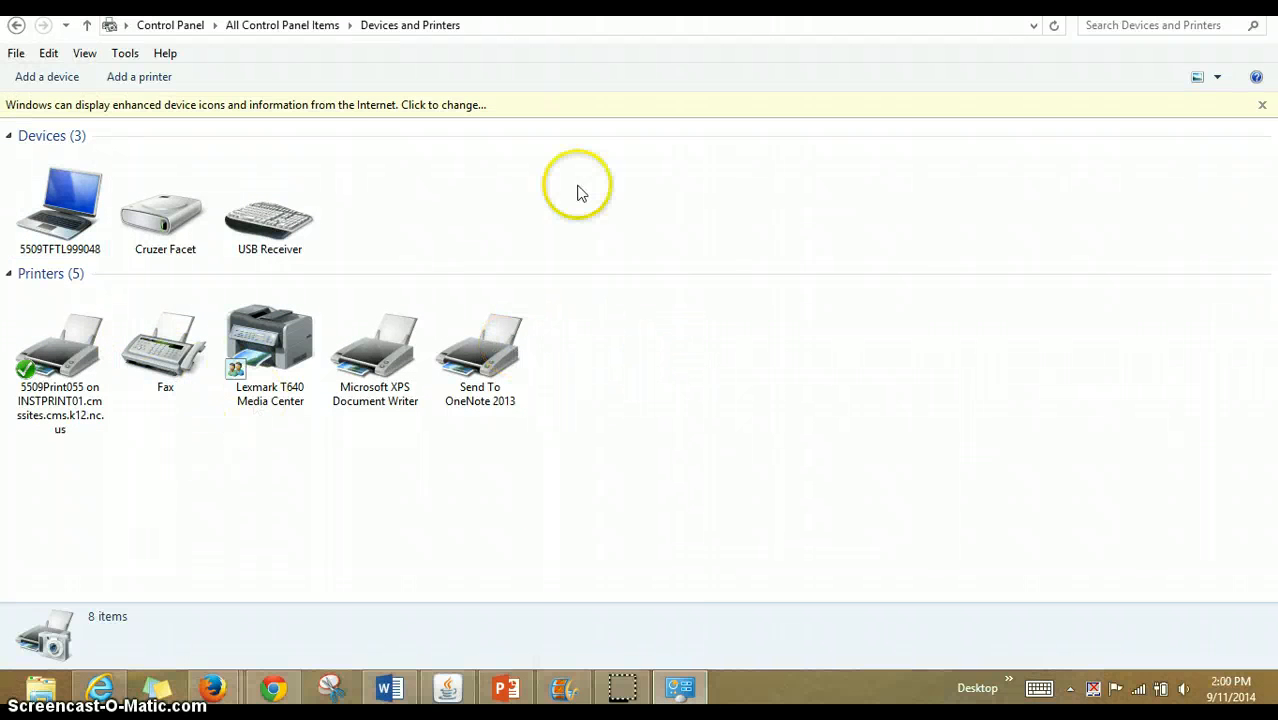
- Start adding a printer that isn't listed, choosing to find it in the directory based on location or feature
click(163, 82)
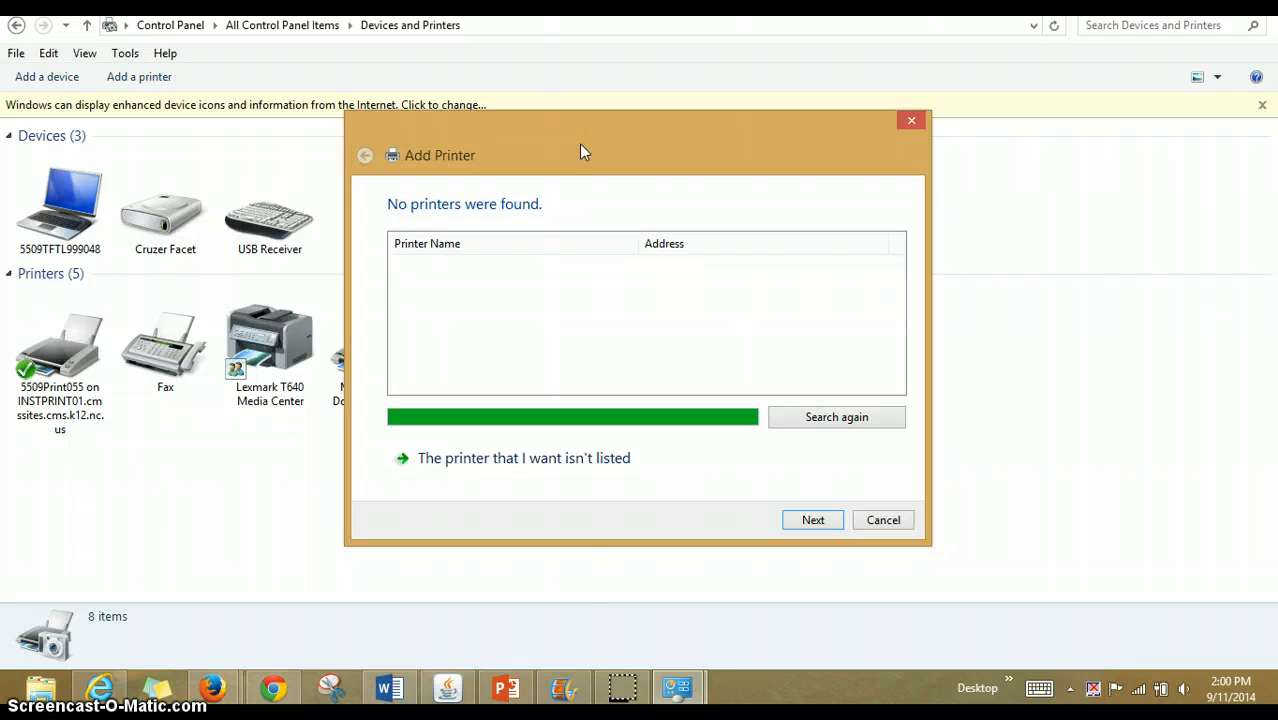
click(603, 460)
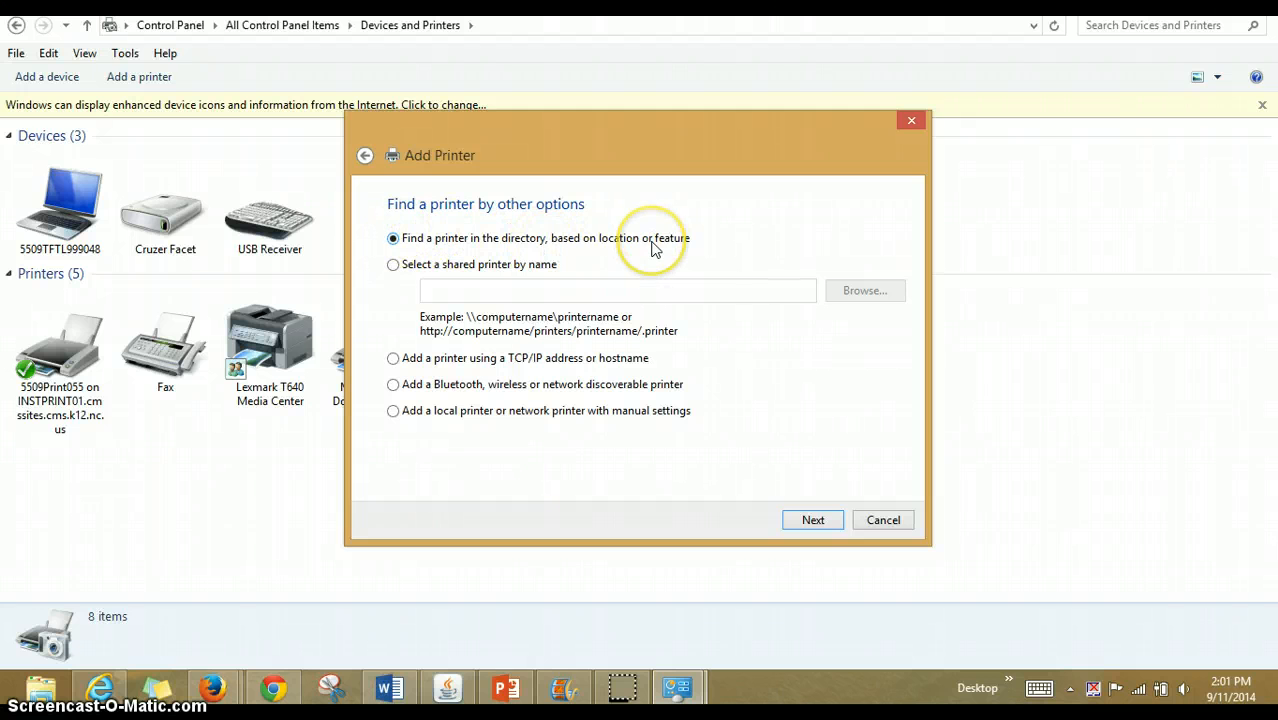
click(813, 521)
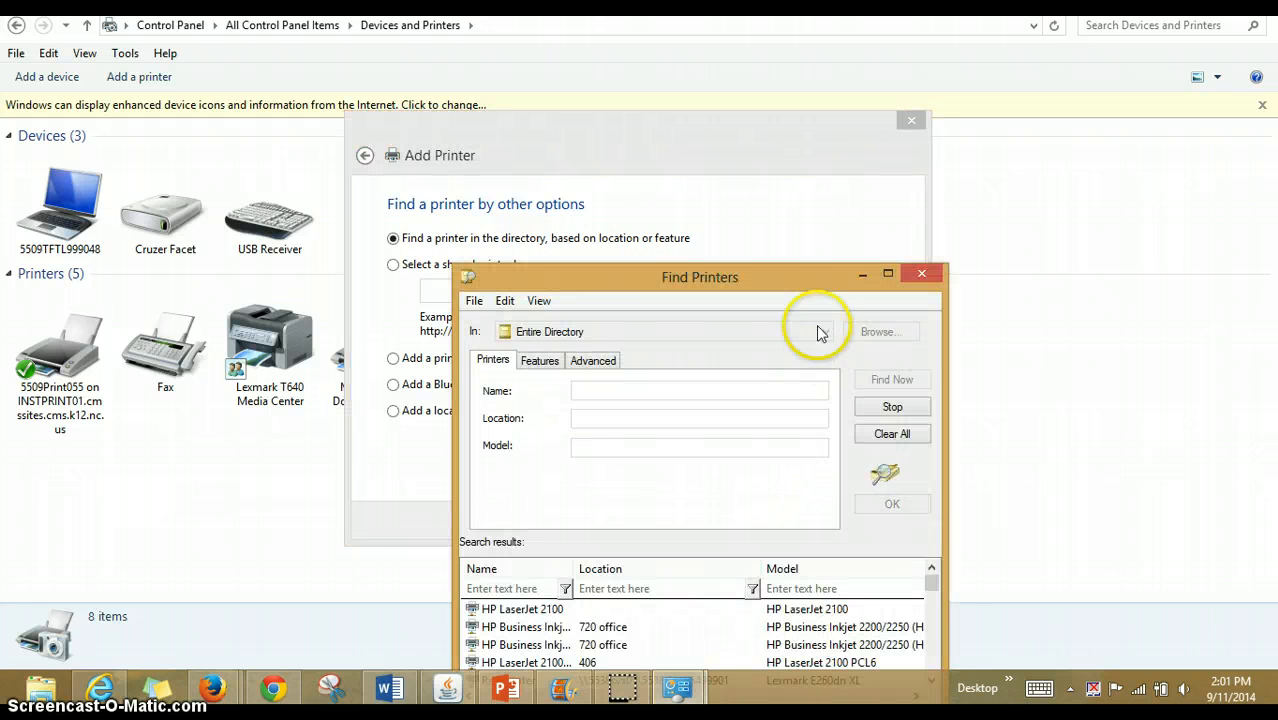
drag(813, 282, 790, 77)
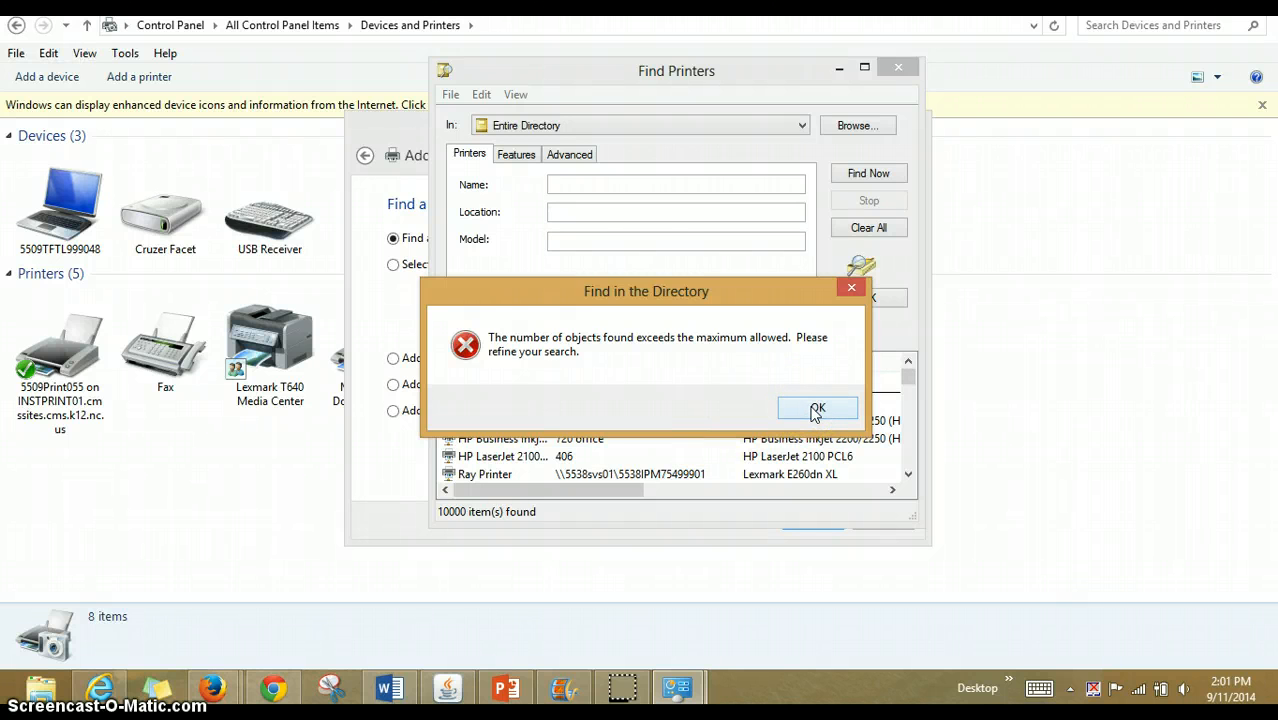
click(815, 410)
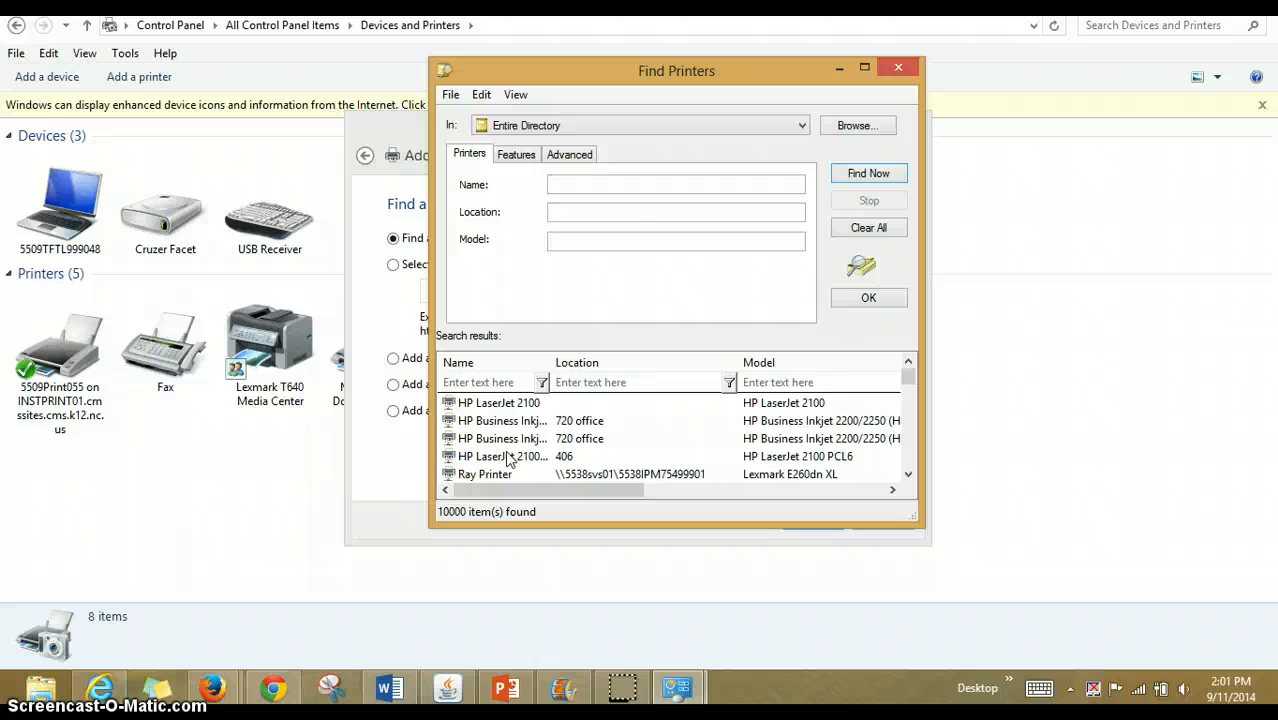
- Search the entire directory for printers with the name "5509print"
click(576, 186)
text(5509print)
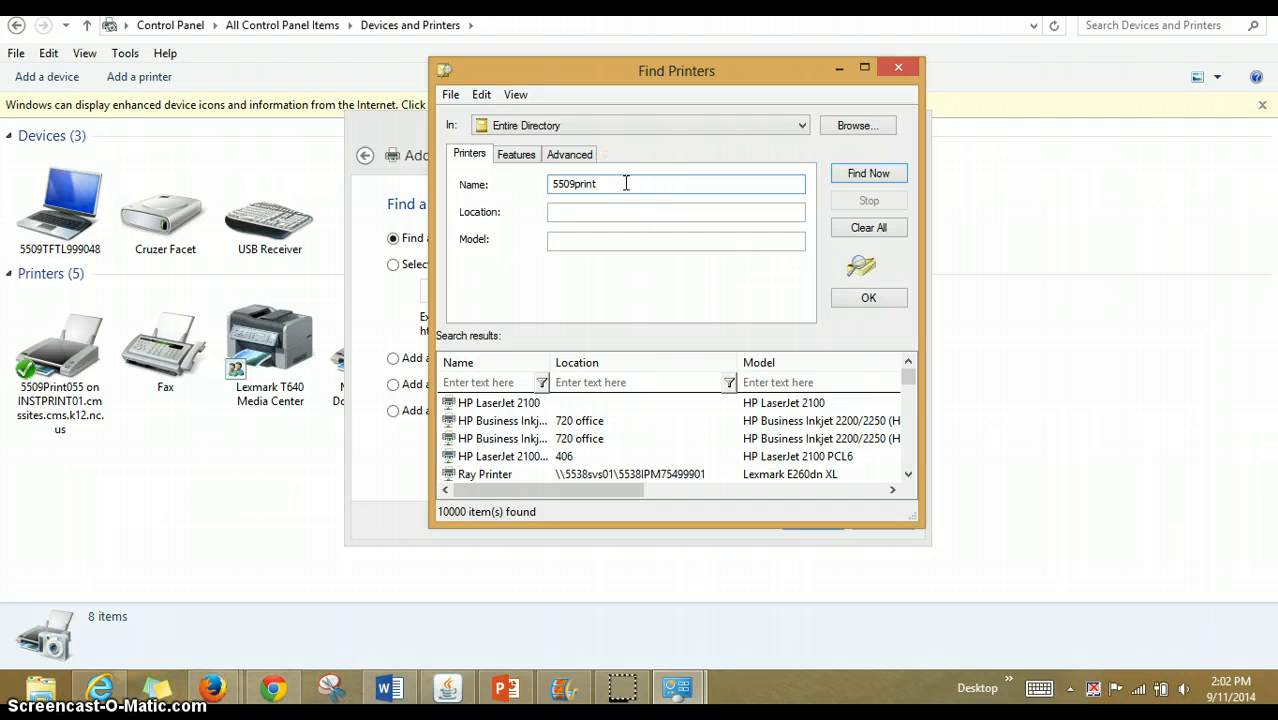
text(01)
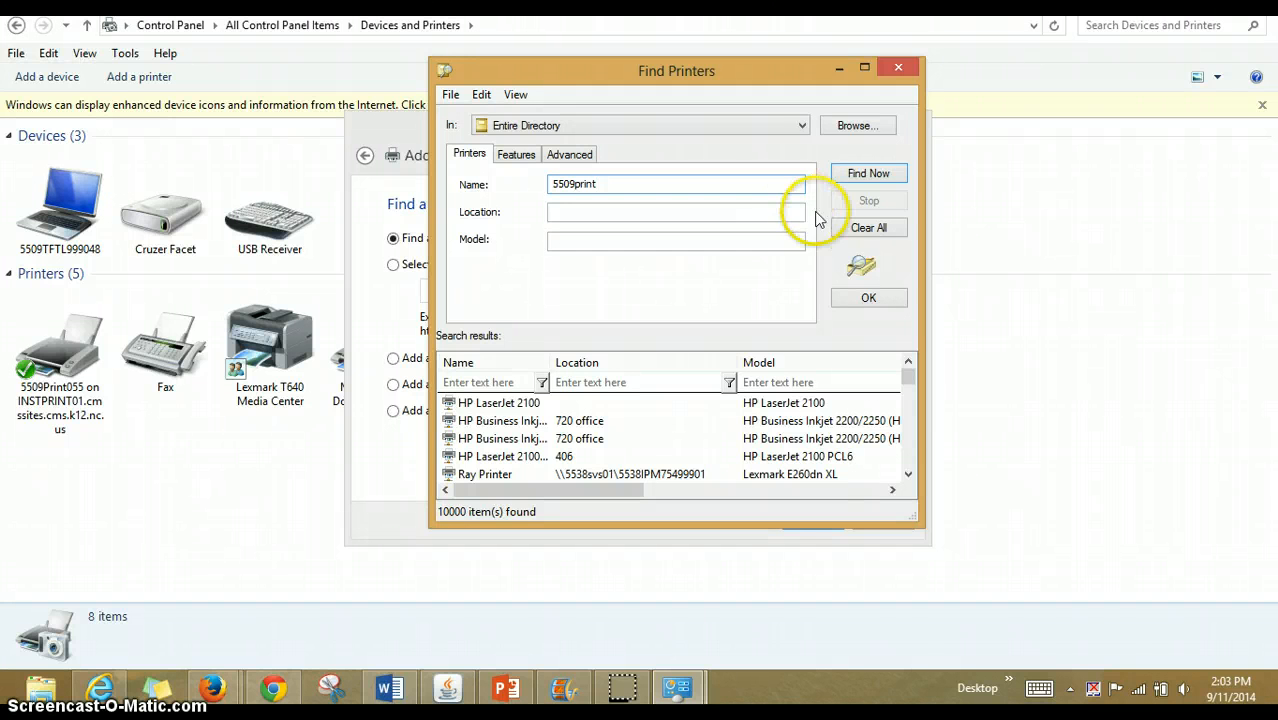
click(868, 174)
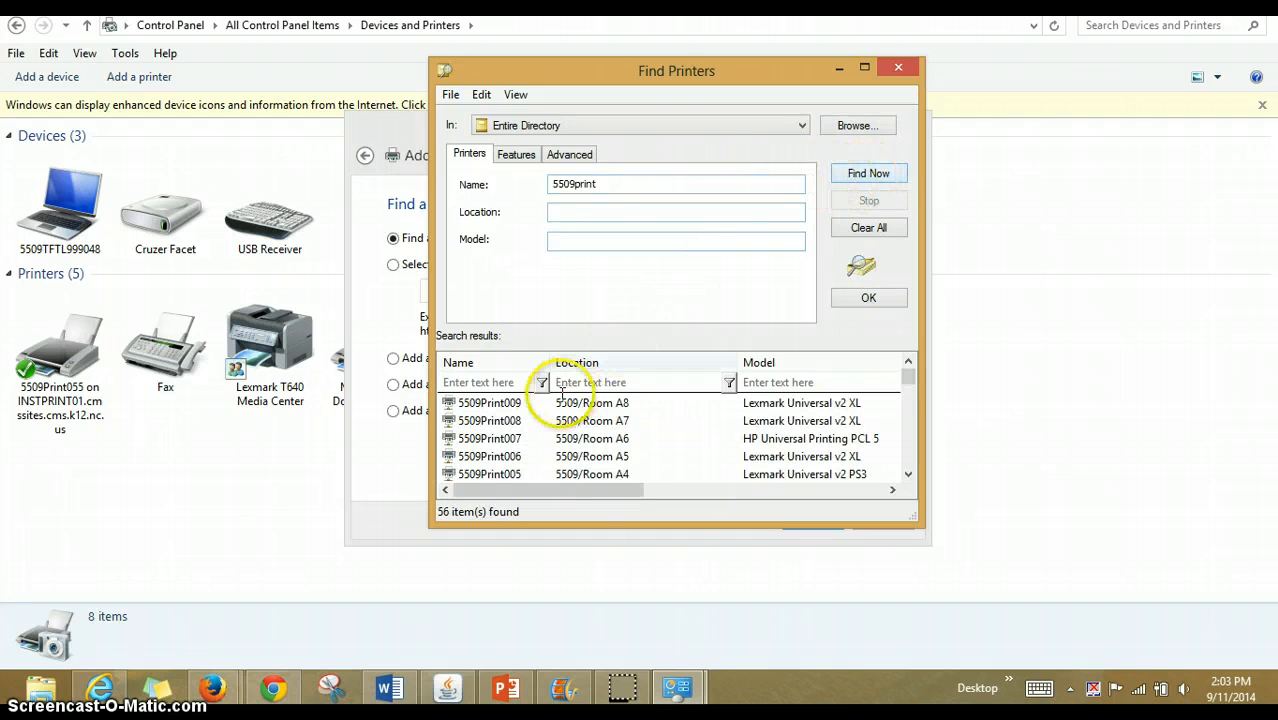
- Find 5509Print035 in Room C1 among the search results and install it
scroll(522, 441, down, 1)
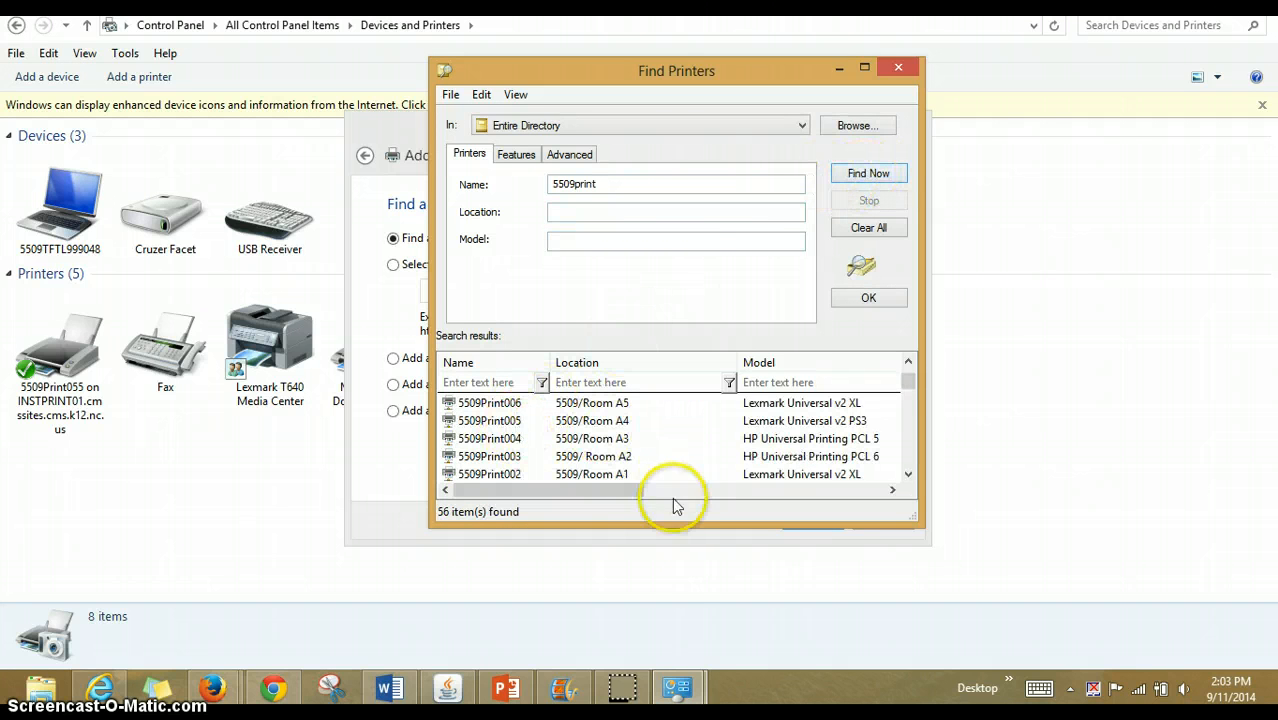
drag(670, 525, 691, 655)
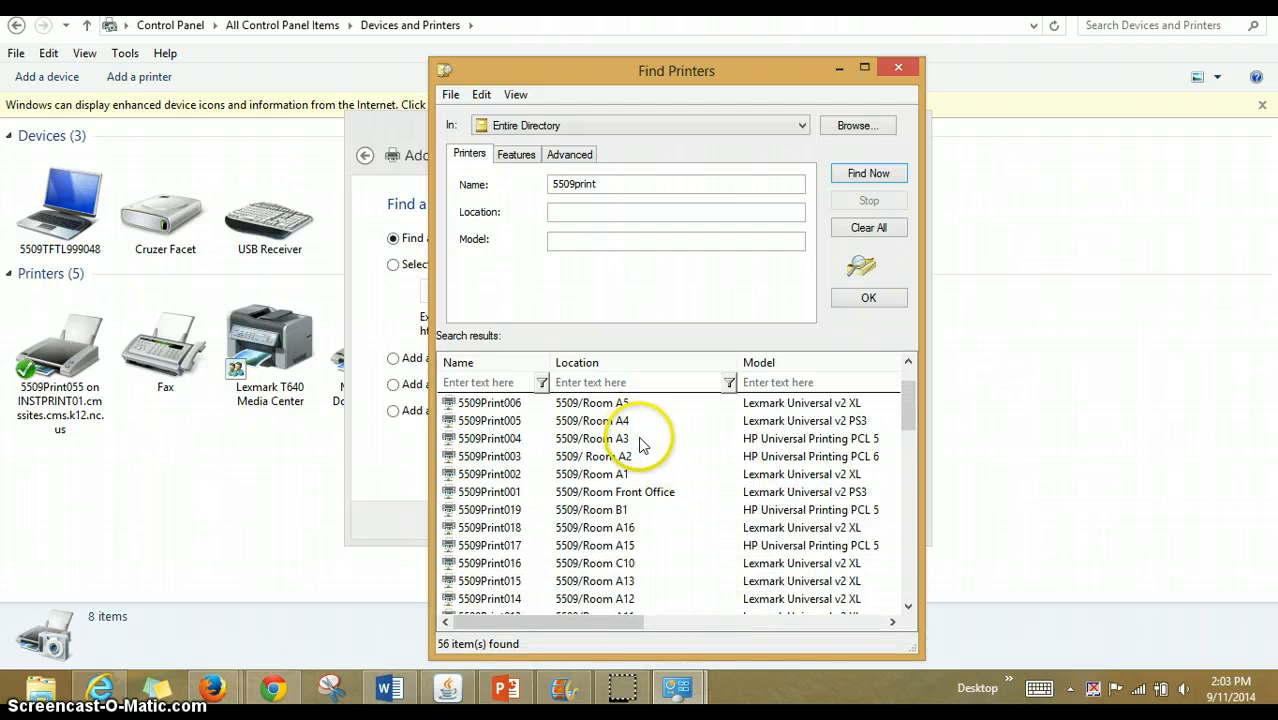
scroll(640, 443, down, 5)
scroll(638, 440, down, 3)
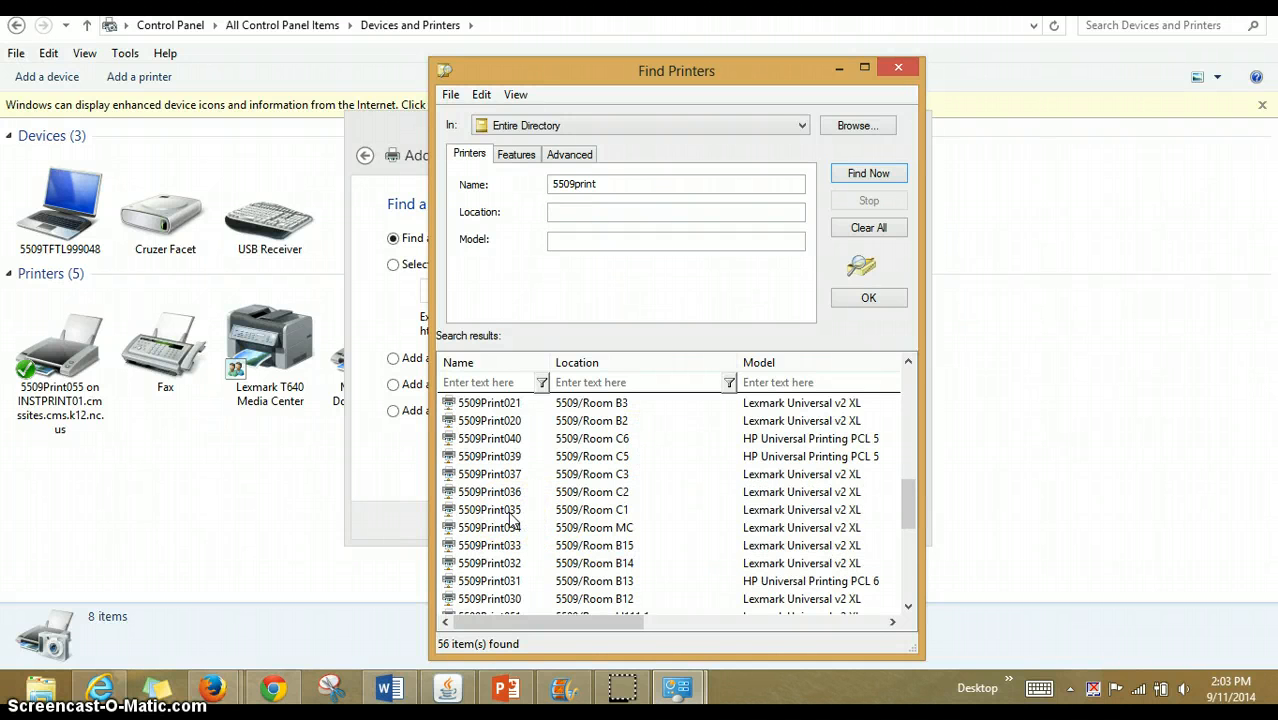
click(510, 516)
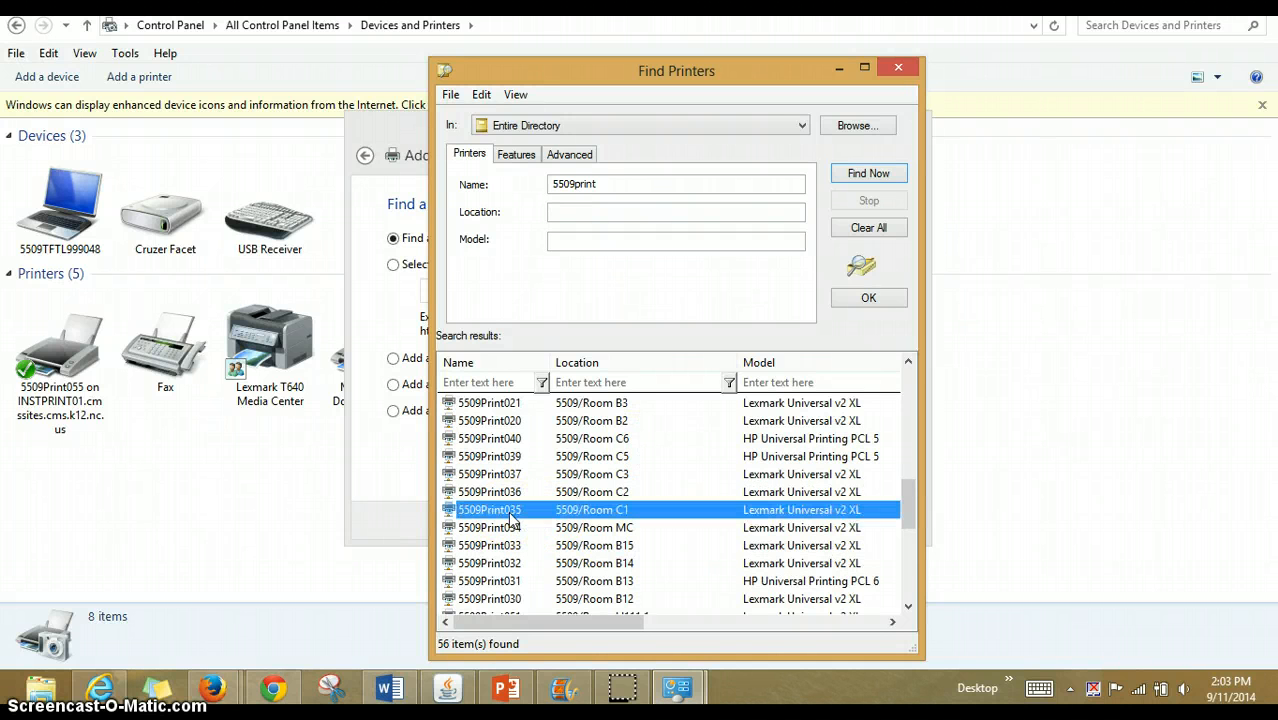
click(608, 187)
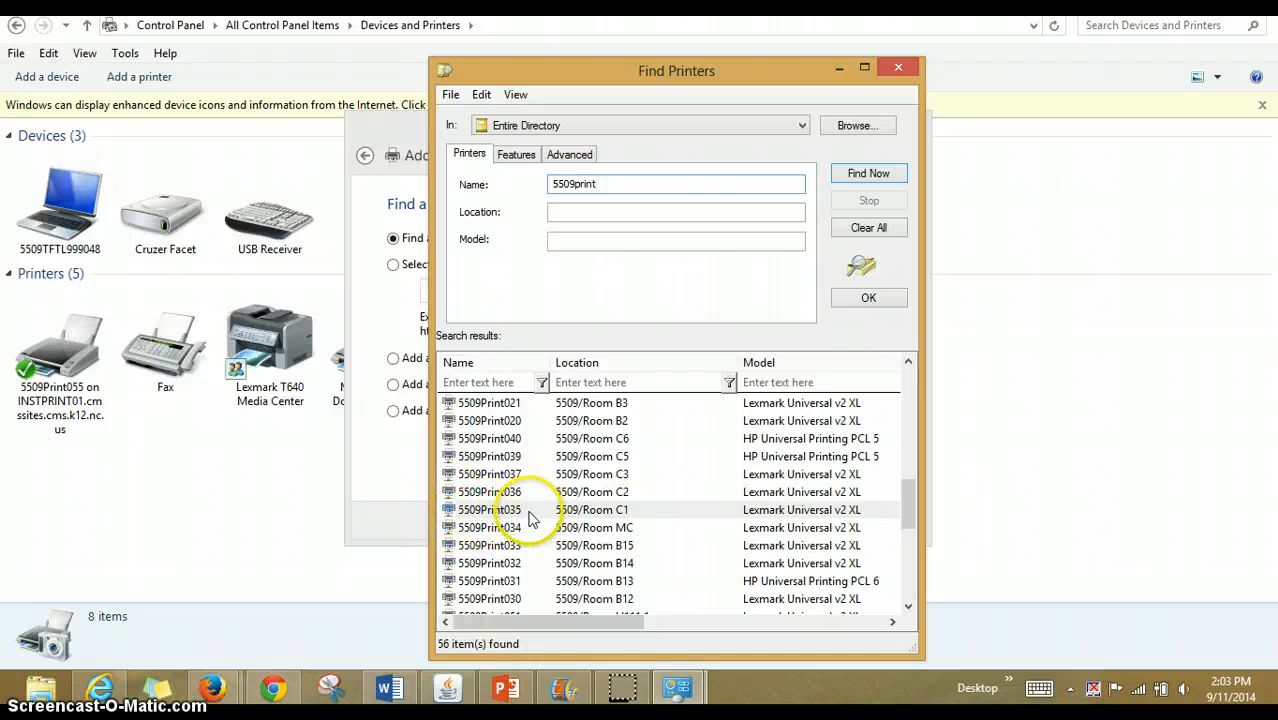
scroll(515, 515, up, 7)
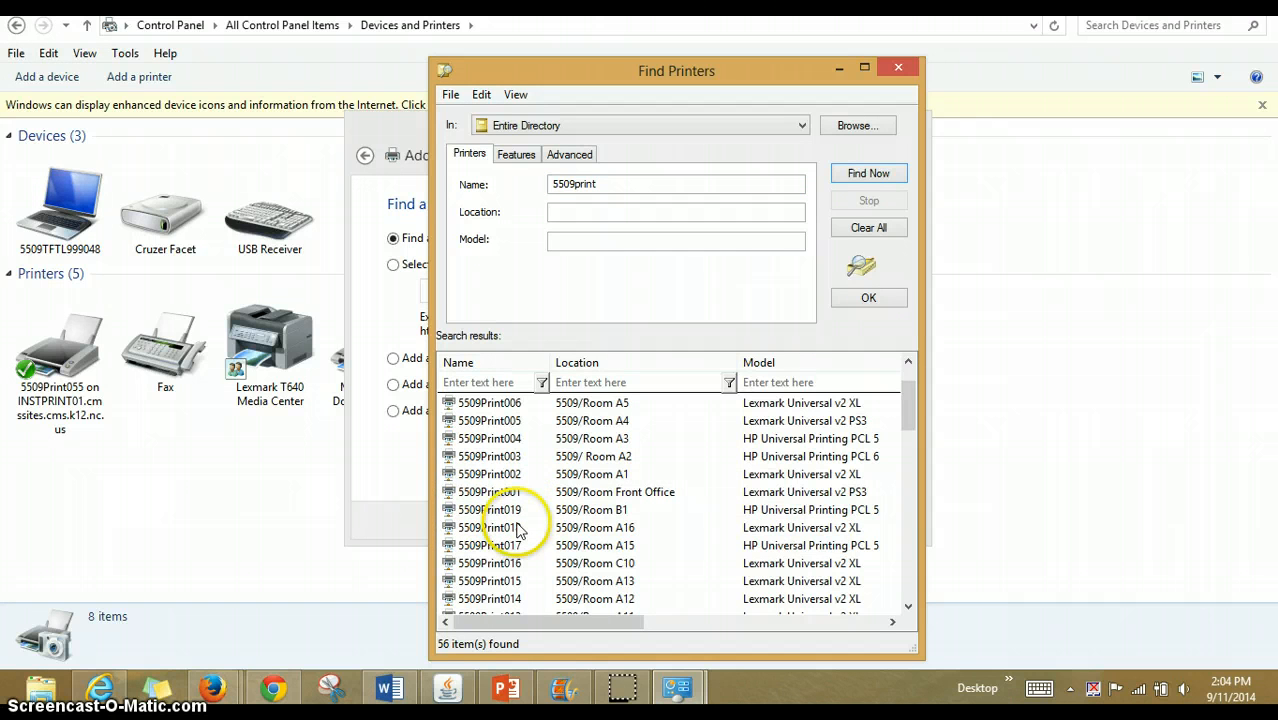
scroll(516, 524, down, 4)
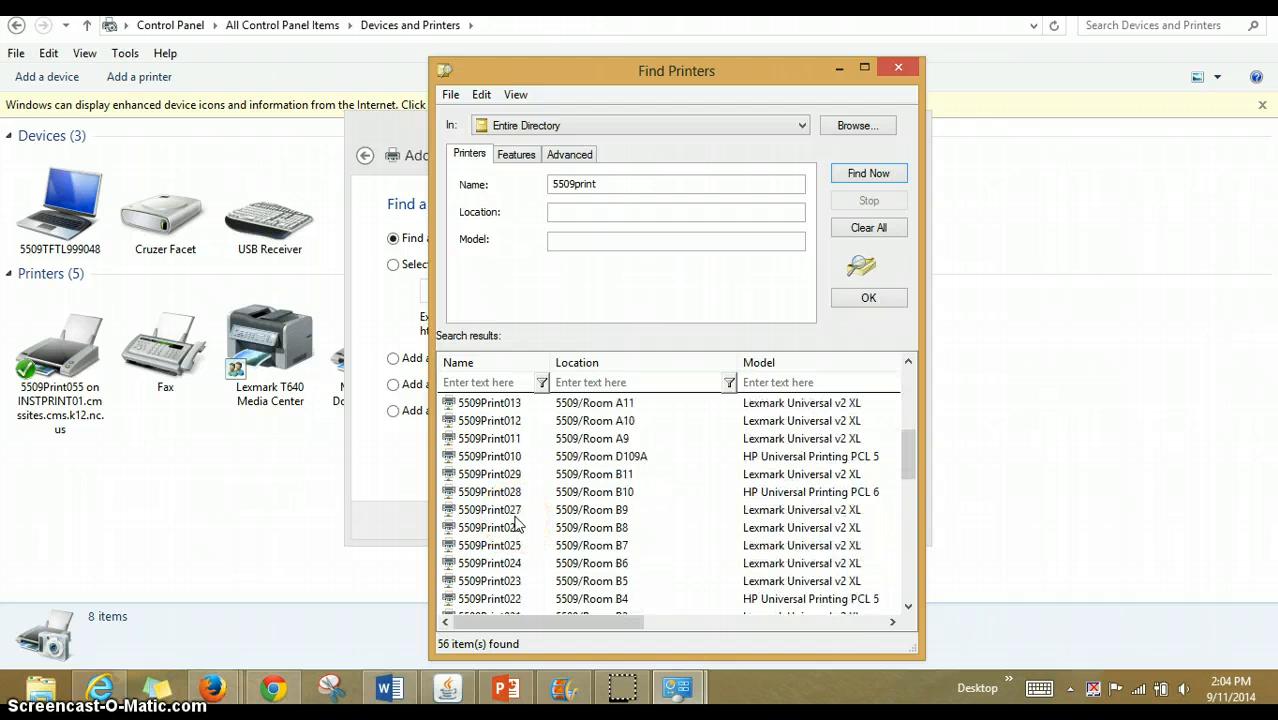
scroll(515, 525, down, 4)
double_click(509, 517)
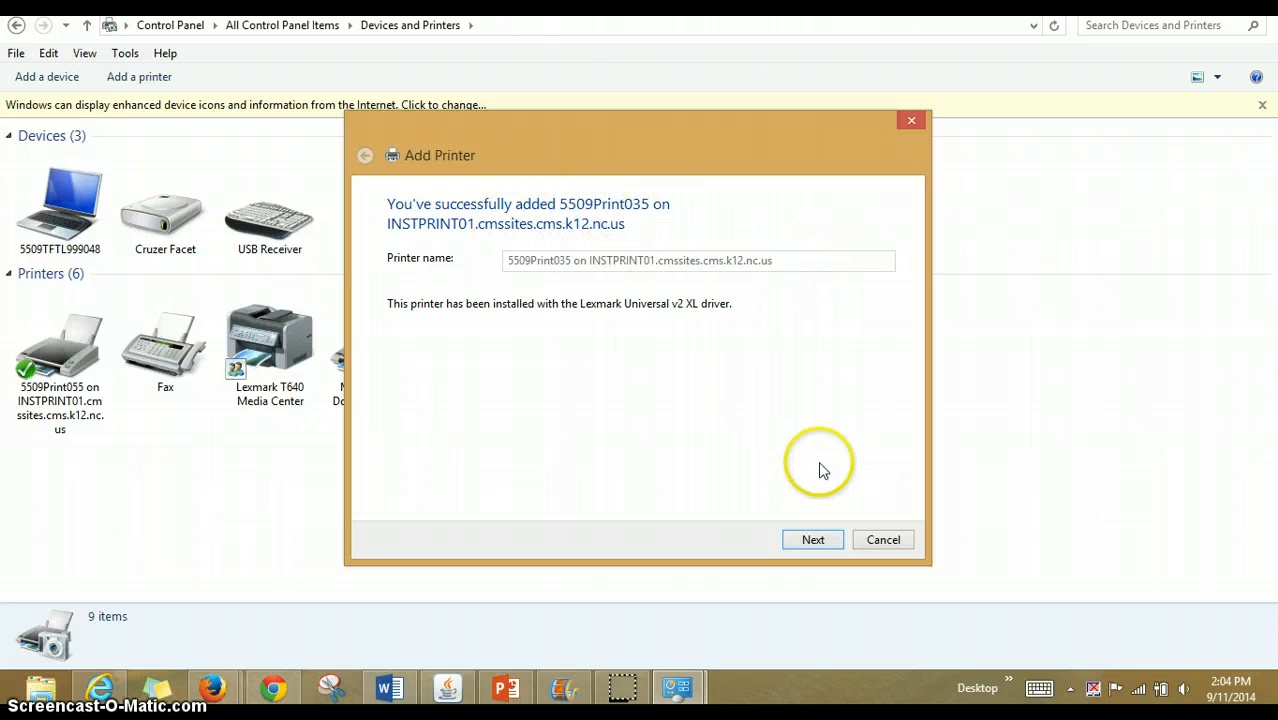
- Set the newly added 5509Print035 as the default printer and finish the Add Printer wizard without a test page
click(814, 540)
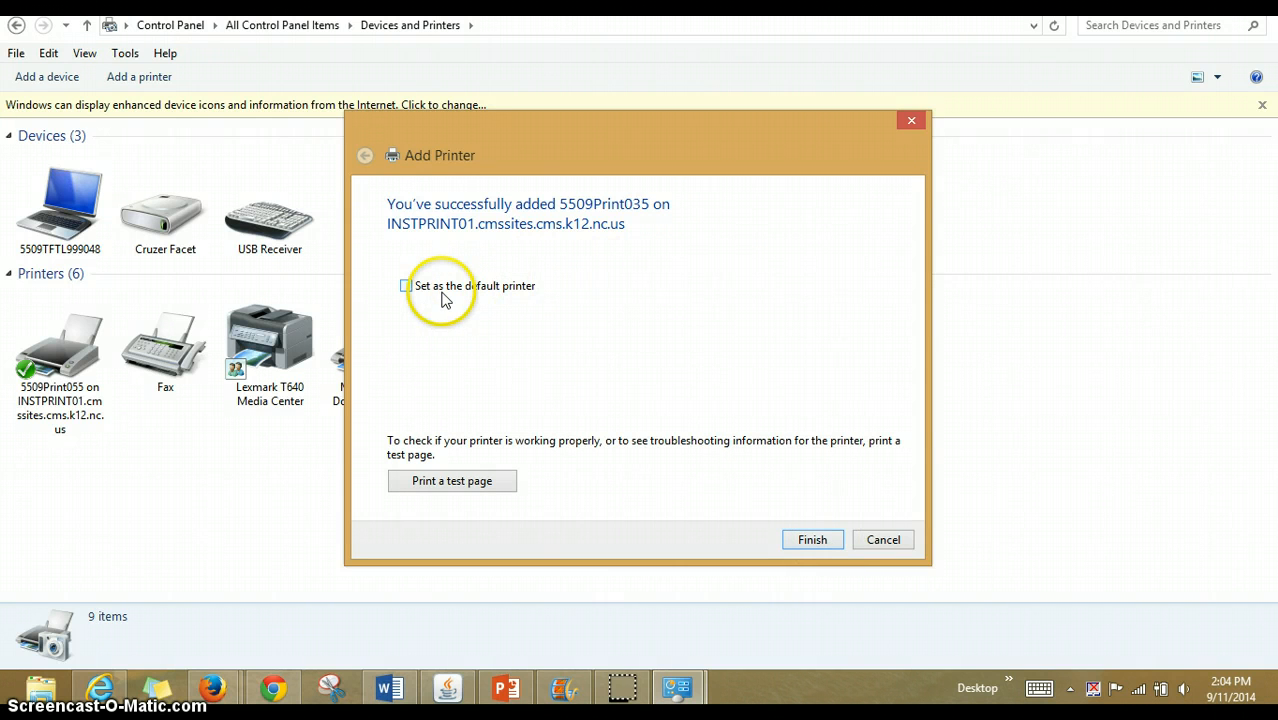
click(446, 290)
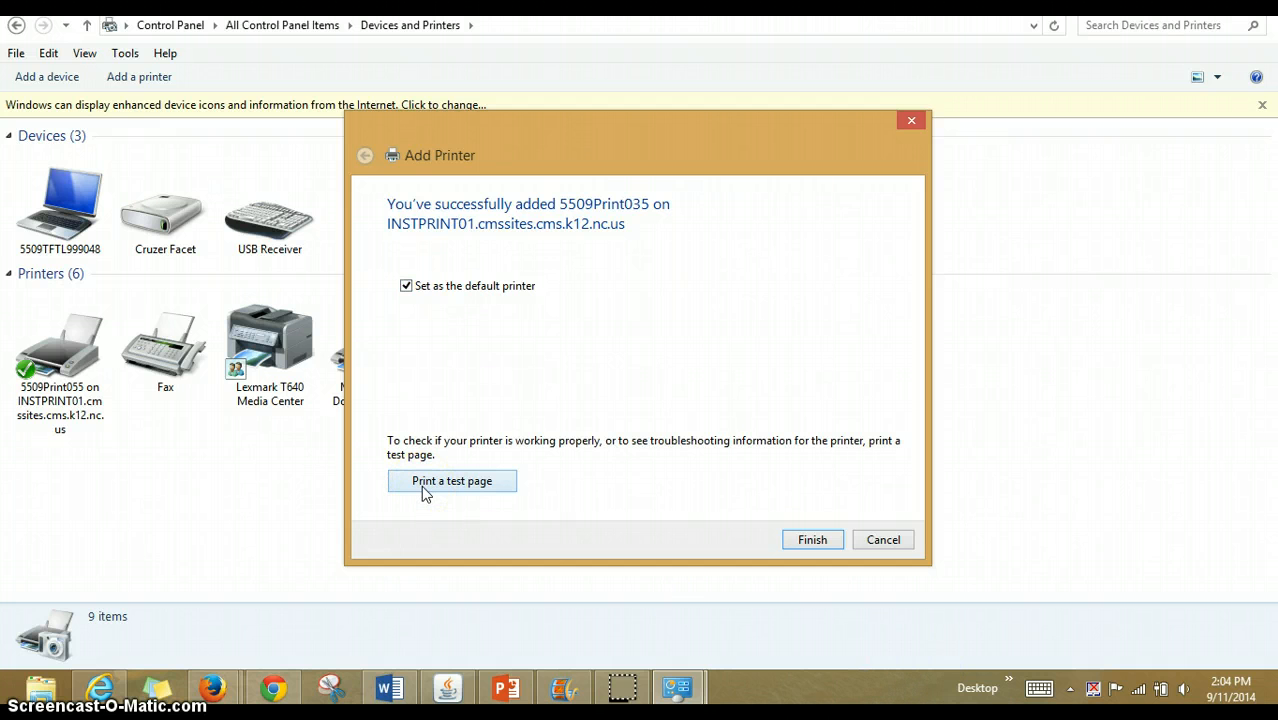
click(812, 542)
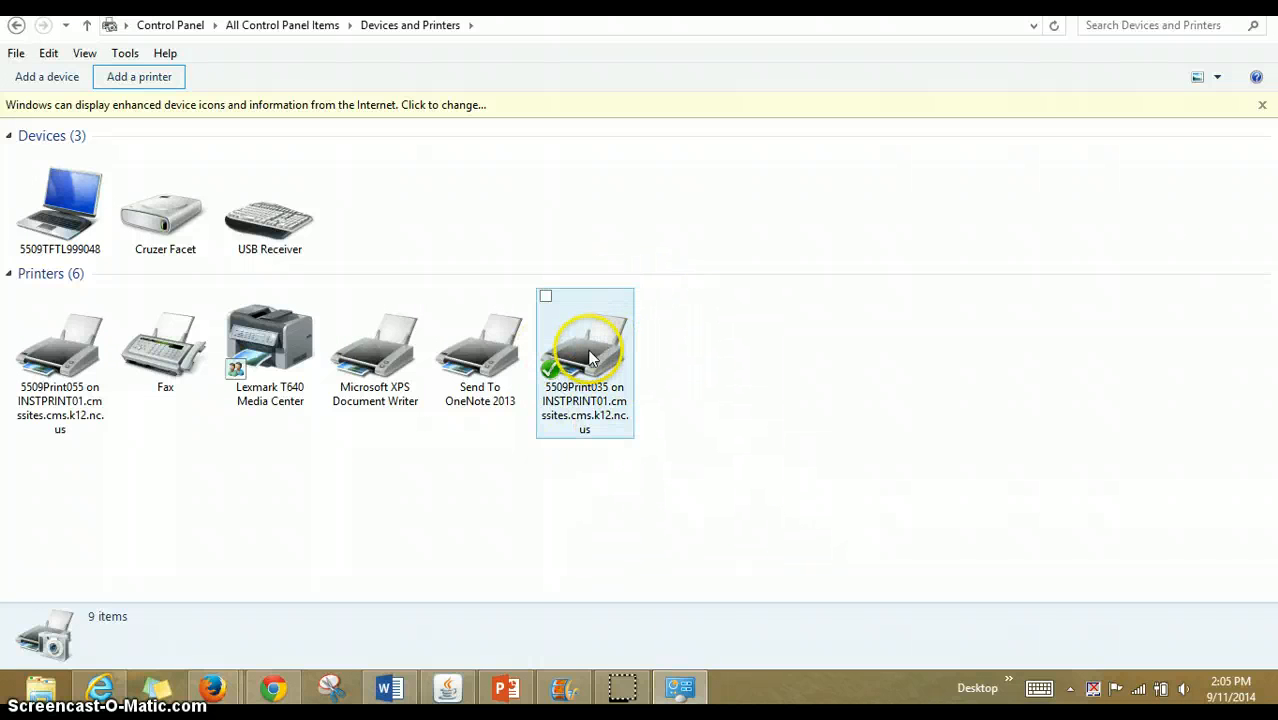
- Remove the 5509Print035 printer from the computer's devices
click(546, 298)
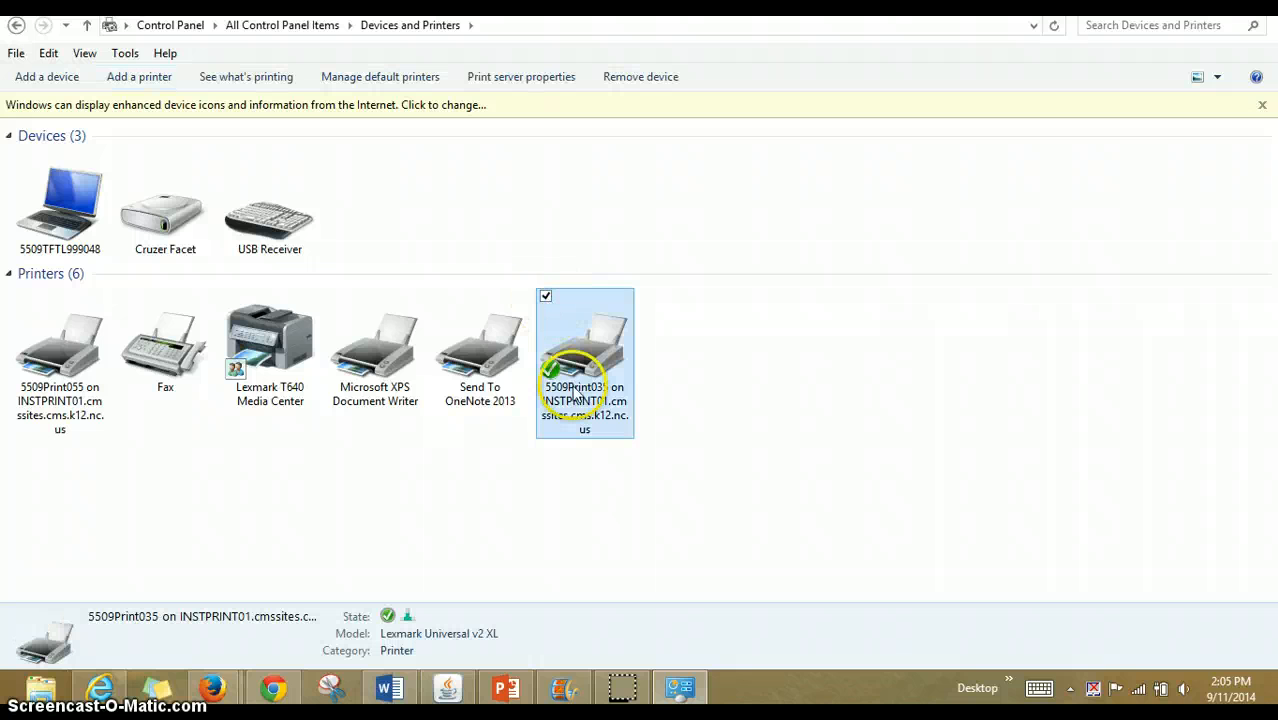
click(643, 89)
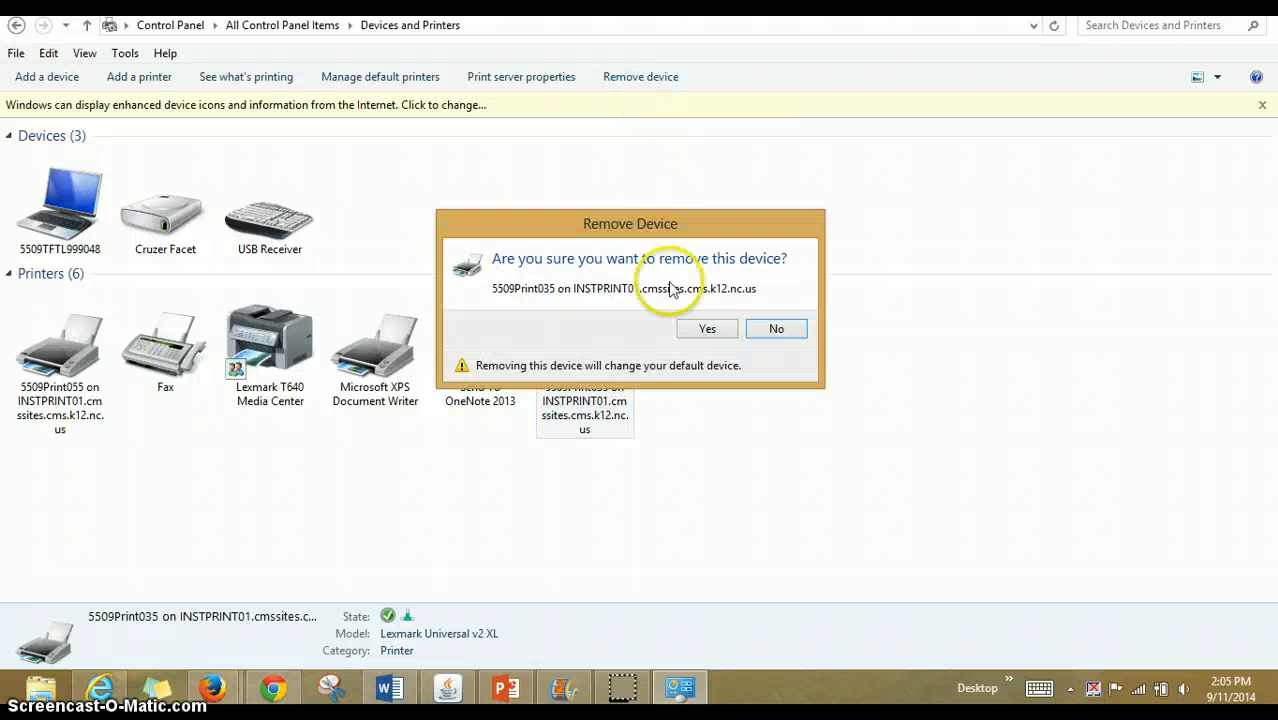
click(708, 328)
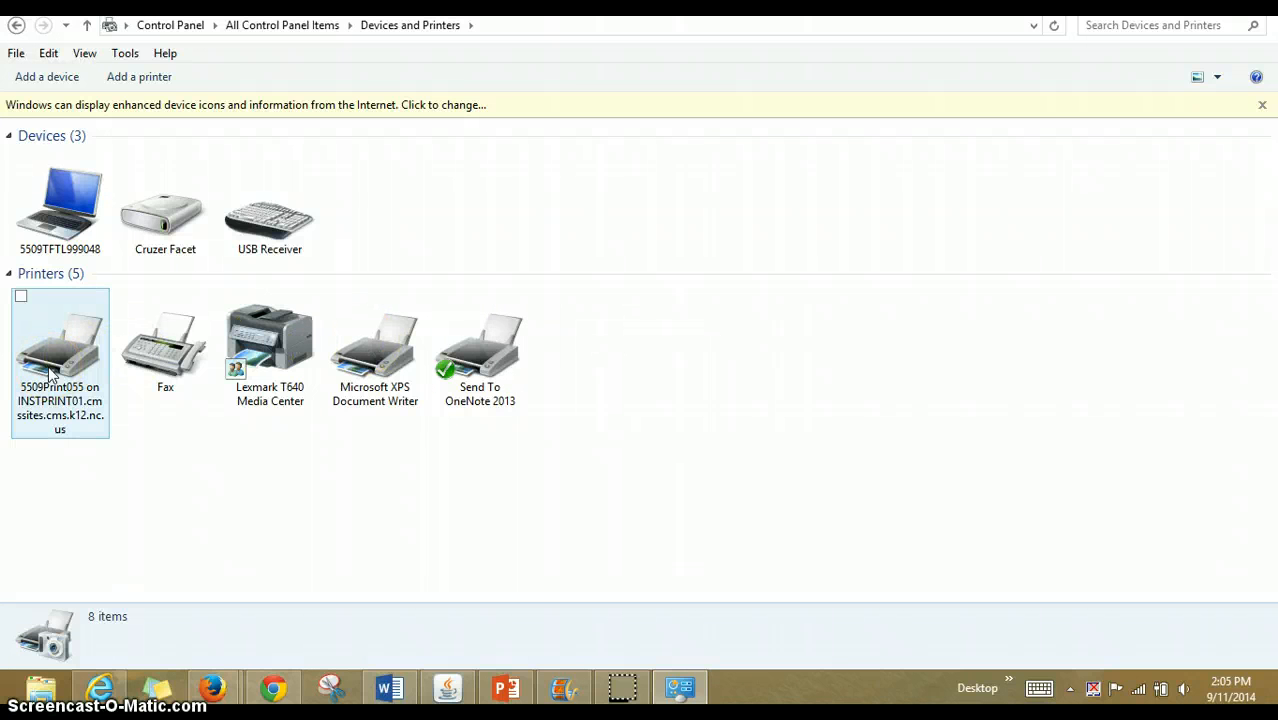
- Make 5509Print055 the default printer
right_click(52, 370)
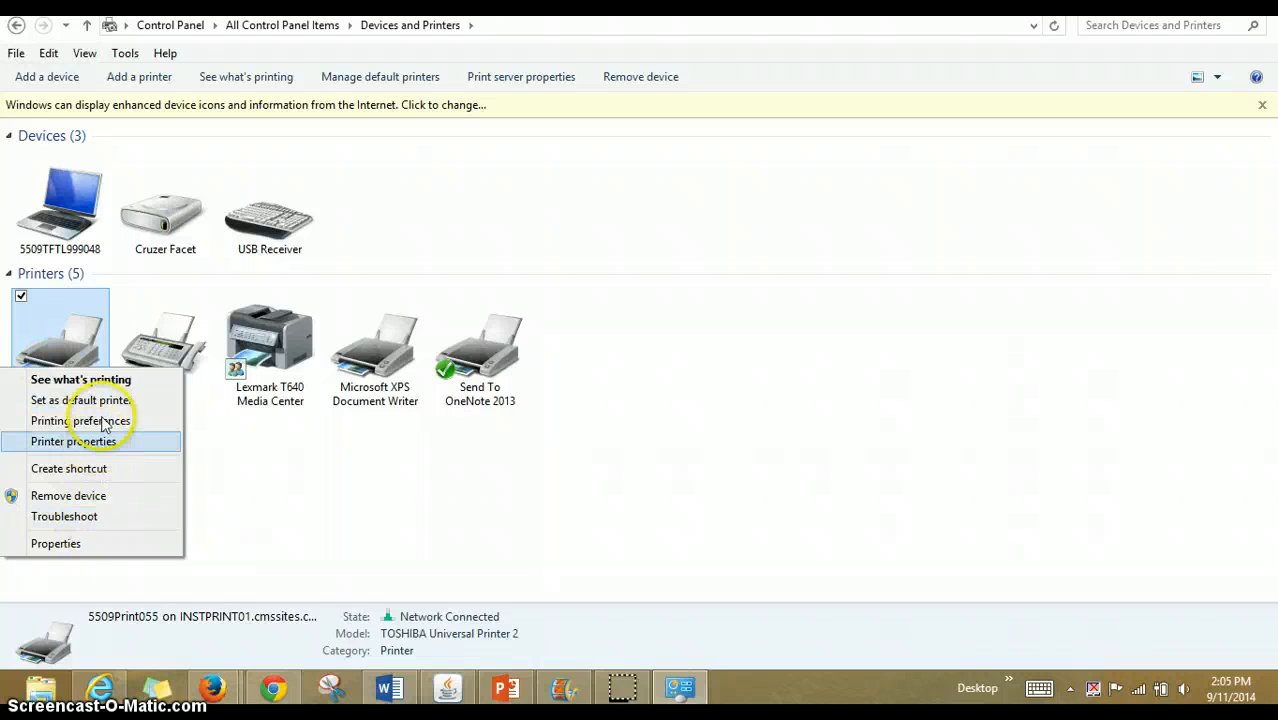
click(80, 400)
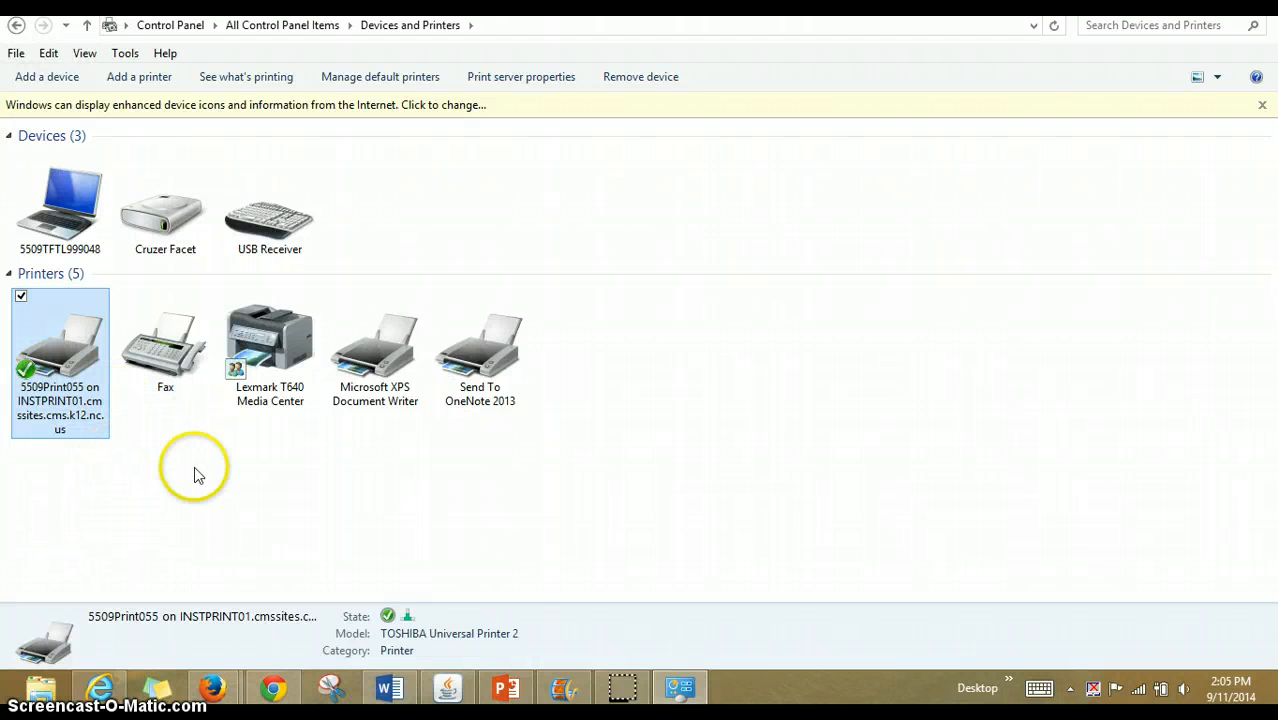